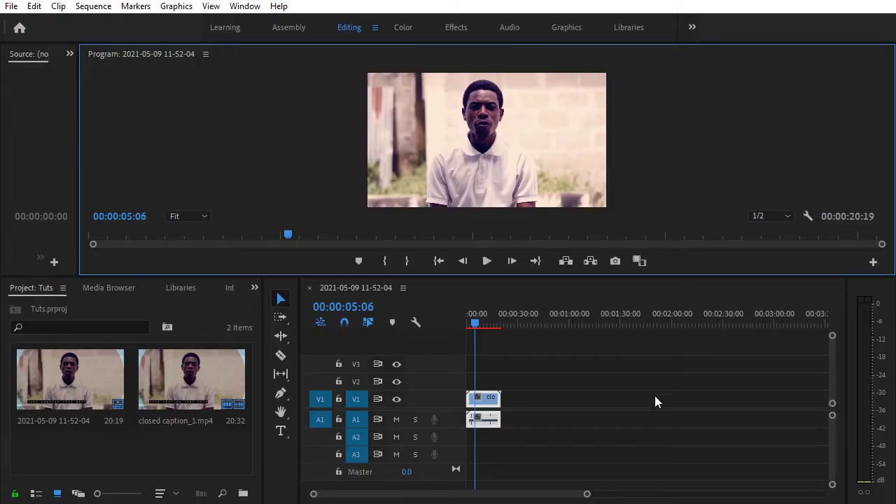
# Nudge the playhead further into the clip and open File > Export > Media for the sequence.
pyautogui.moveTo(586, 493); pyautogui.dragTo(525, 492)
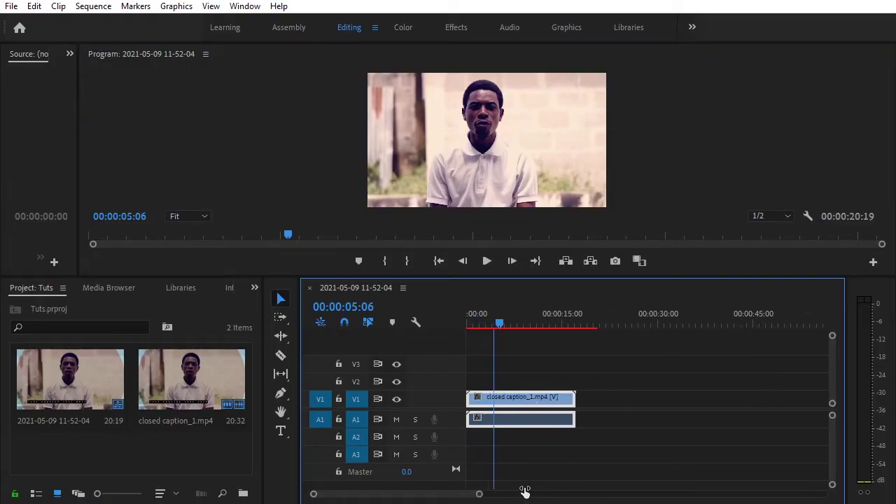
pyautogui.moveTo(503, 322)
pyautogui.mouseDown()
pyautogui.moveTo(524, 324)
pyautogui.moveTo(516, 324)
pyautogui.mouseUp()
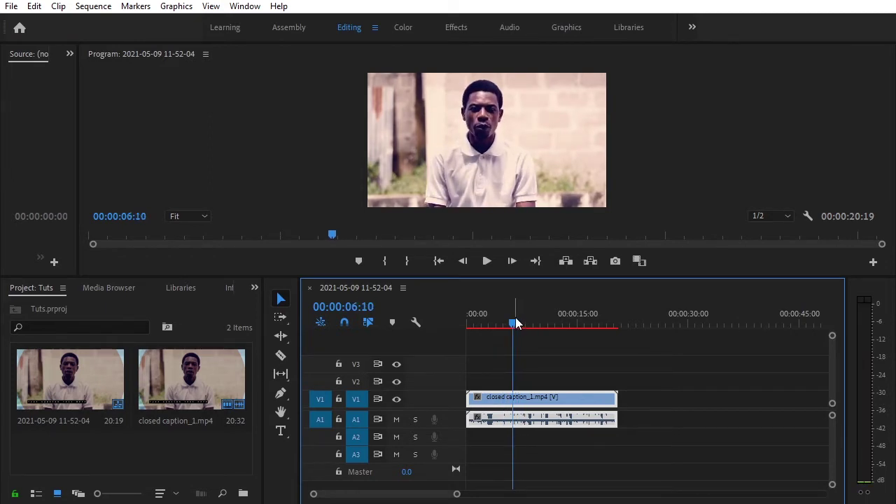
pyautogui.click(12, 7)
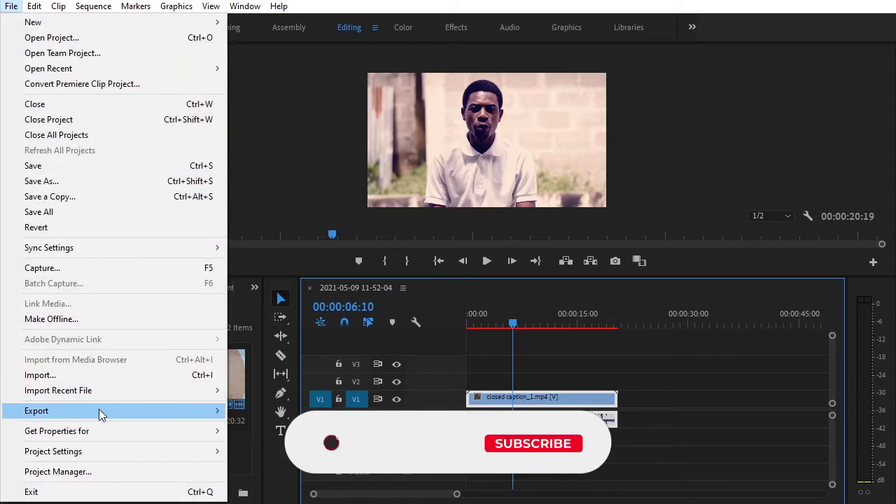
pyautogui.moveTo(100, 411)
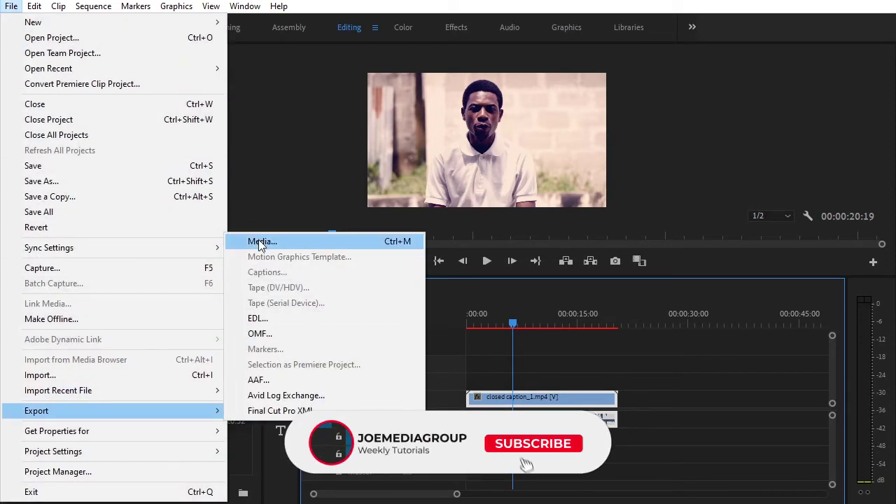
pyautogui.click(288, 182)
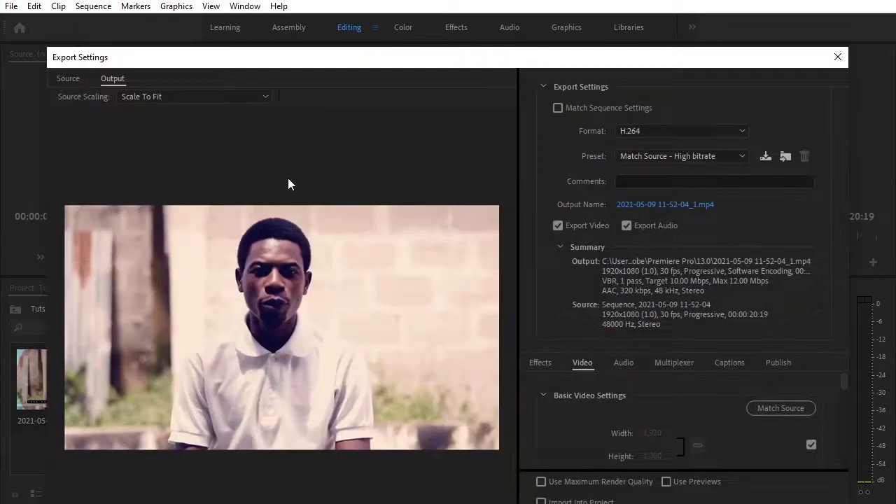
# Move the Export Settings window up and confirm H.264 as the export format.
pyautogui.moveTo(383, 67); pyautogui.dragTo(364, 10)
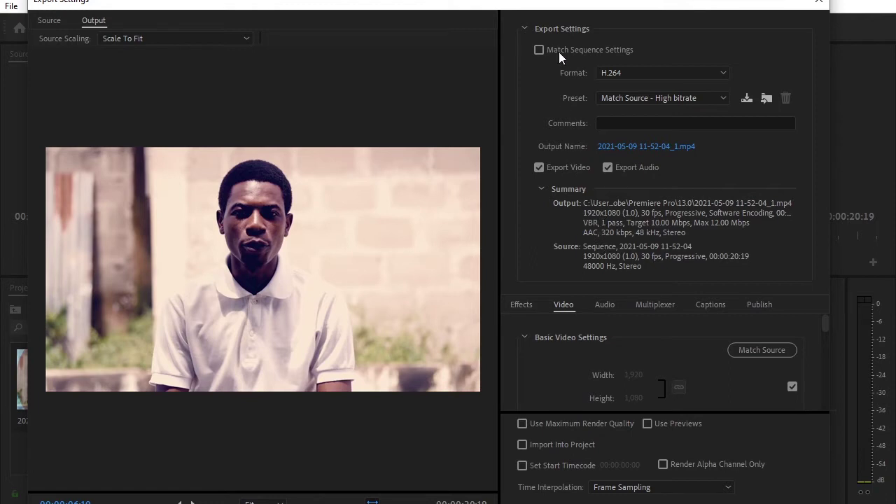
pyautogui.click(620, 72)
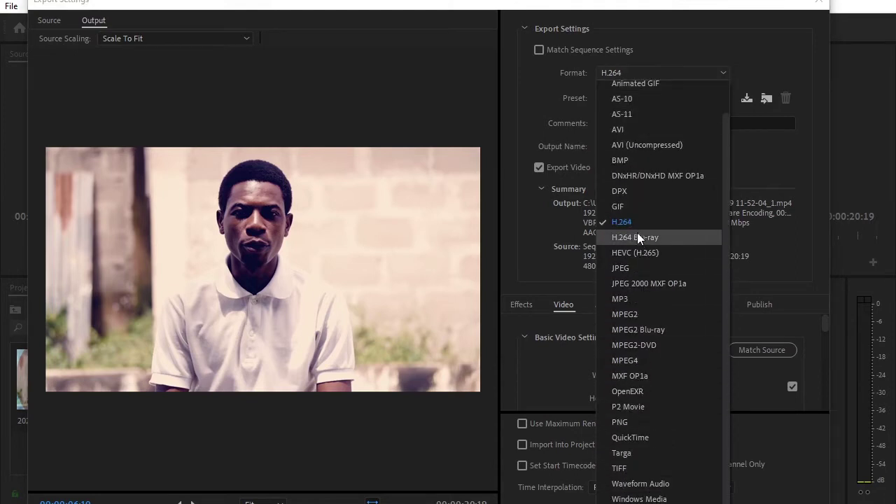
pyautogui.click(634, 222)
pyautogui.click(625, 70)
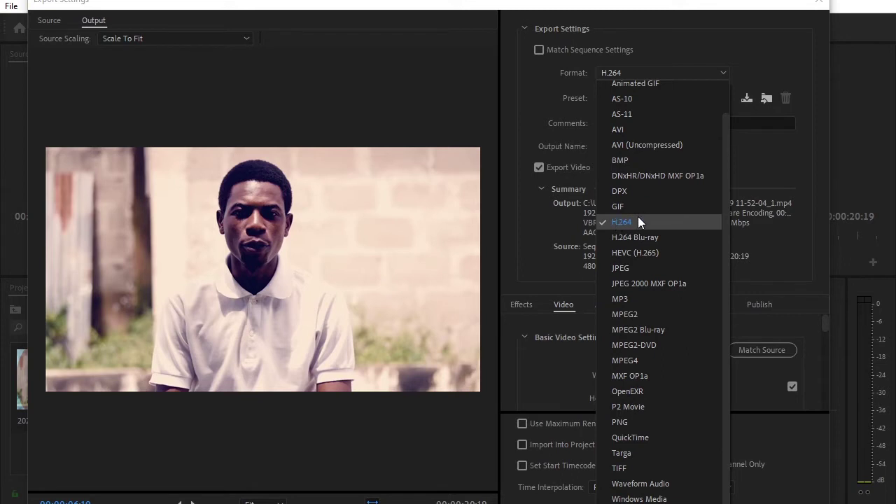
pyautogui.click(638, 218)
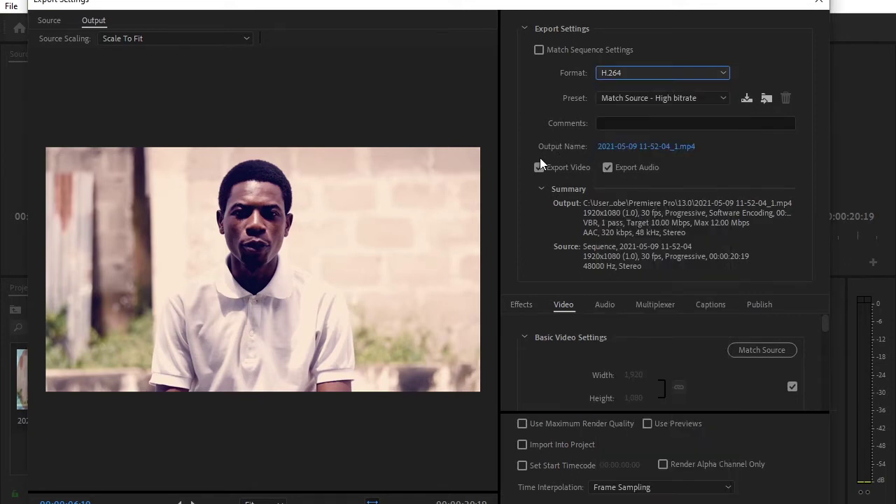
# Browse the preset list and reselect Match Source - High bitrate.
pyautogui.click(629, 98)
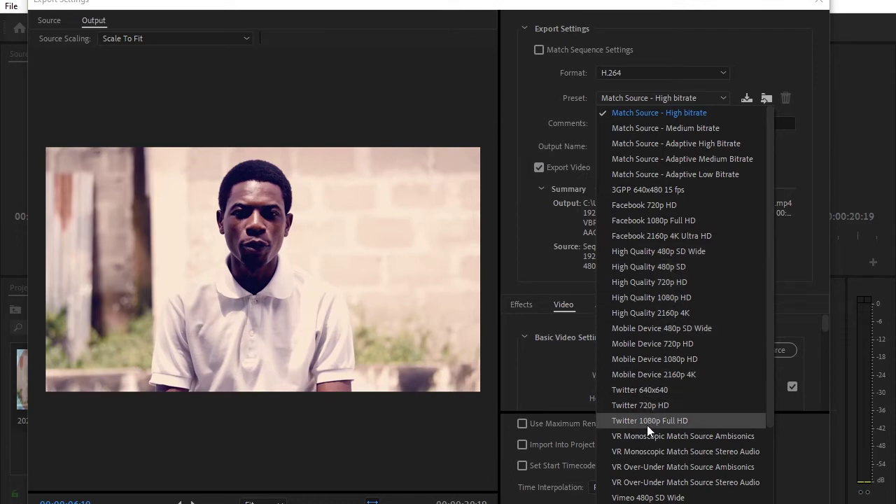
pyautogui.scroll(-3, 647, 425)
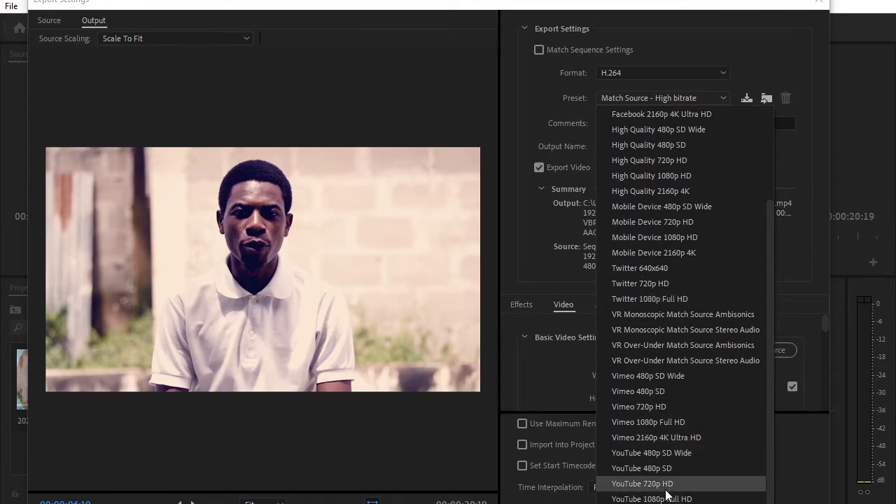
pyautogui.scroll(3, 666, 495)
pyautogui.scroll(-3, 666, 495)
pyautogui.scroll(3, 656, 401)
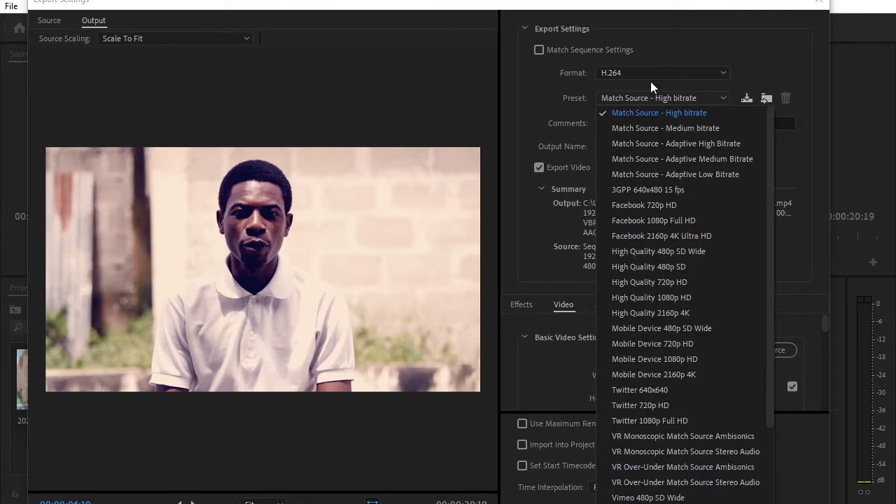
pyautogui.click(639, 109)
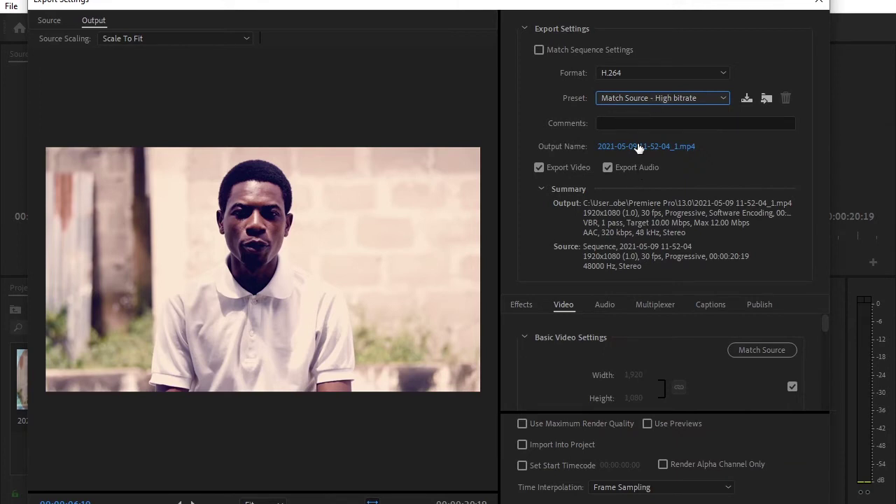
# Set the output file name to 'Export HD' and save it as Export HD.mp4.
pyautogui.click(617, 124)
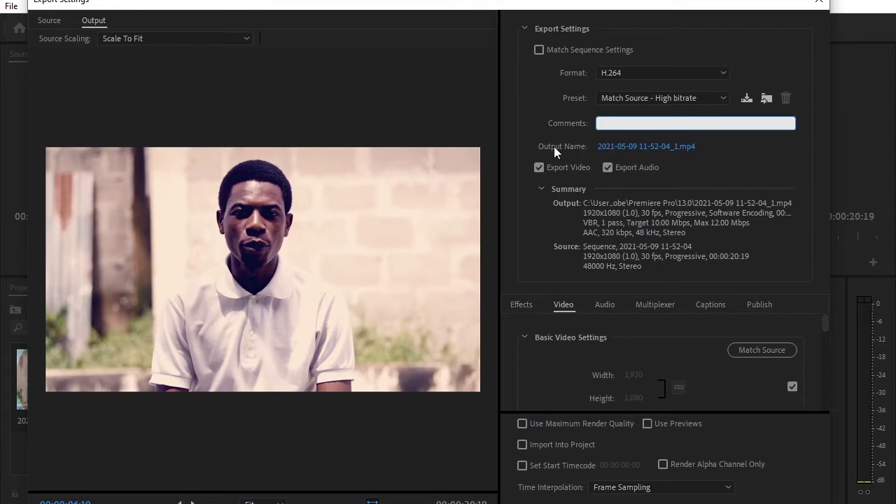
pyautogui.click(609, 147)
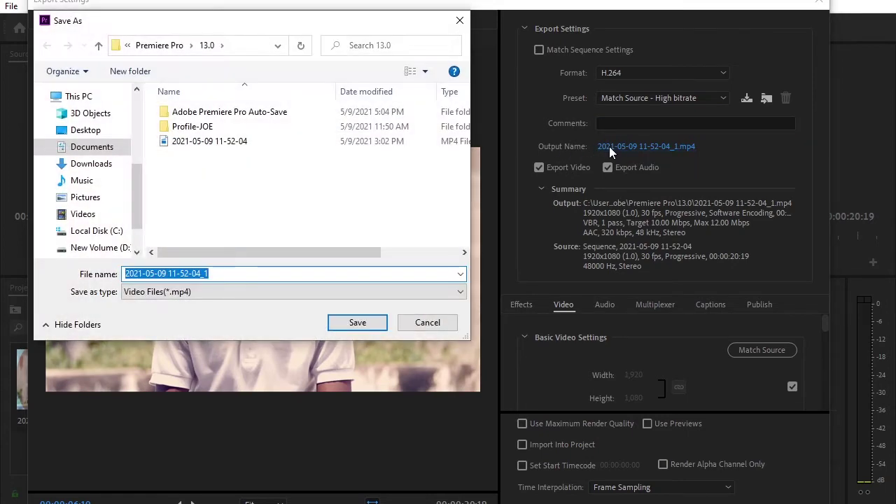
pyautogui.write('Ex')
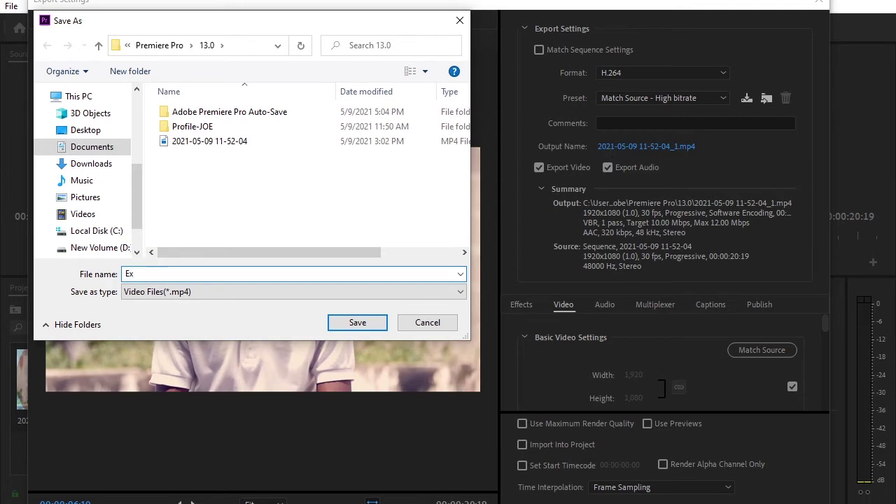
pyautogui.write('port')
pyautogui.write(' Hd')
pyautogui.press('BackSpace')
pyautogui.write('D')
pyautogui.click(339, 324)
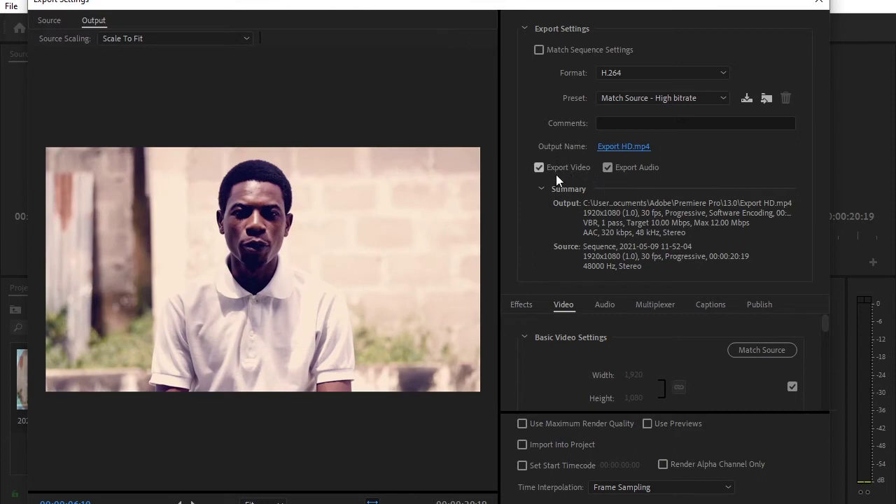
# Toggle Export Video and Export Audio off and back on, leaving both enabled.
pyautogui.click(541, 165)
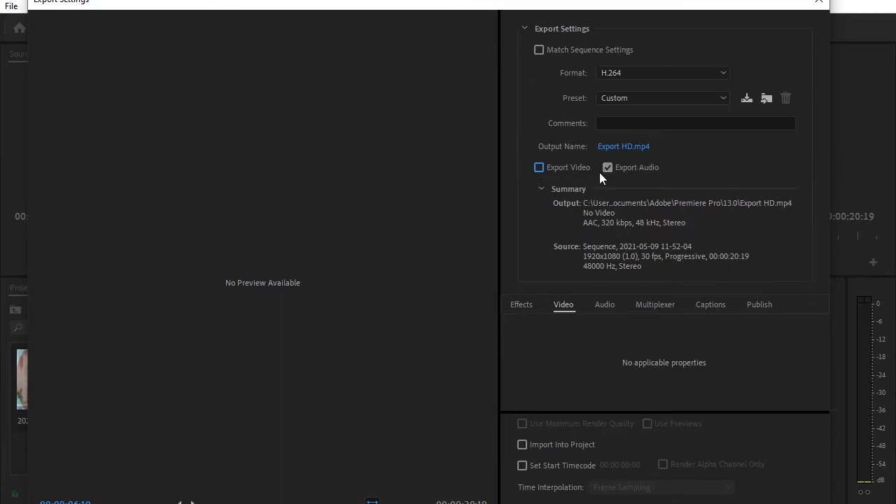
pyautogui.click(539, 168)
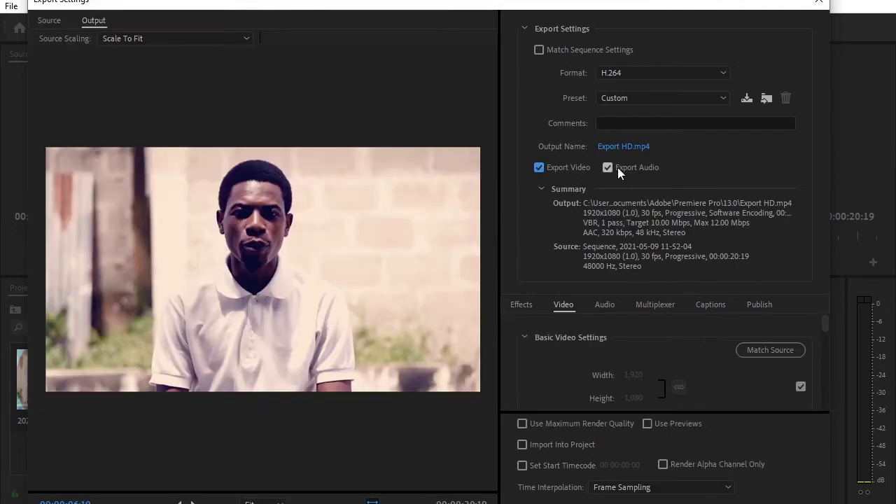
pyautogui.click(607, 168)
pyautogui.click(609, 168)
# Switch the video Bitrate Encoding to VBR, 2 pass.
pyautogui.click(516, 305)
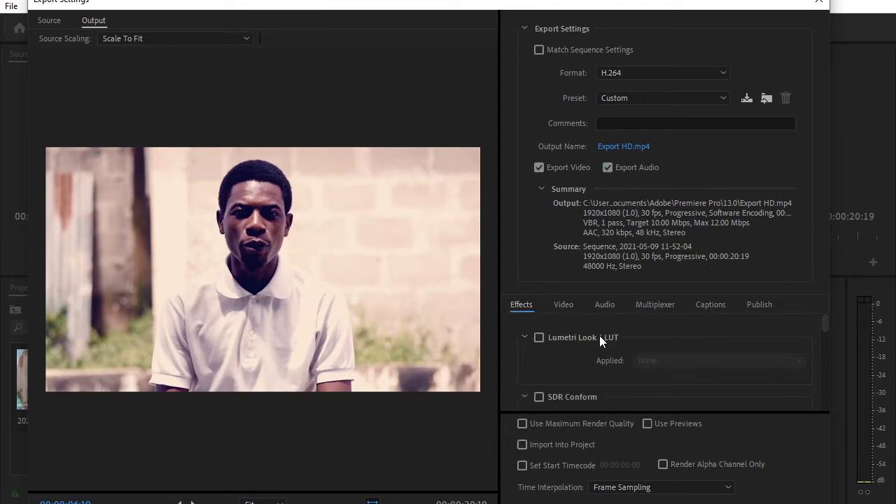
pyautogui.scroll(-3, 623, 355)
pyautogui.scroll(-3, 623, 355)
pyautogui.scroll(-1, 623, 355)
pyautogui.scroll(-3, 623, 355)
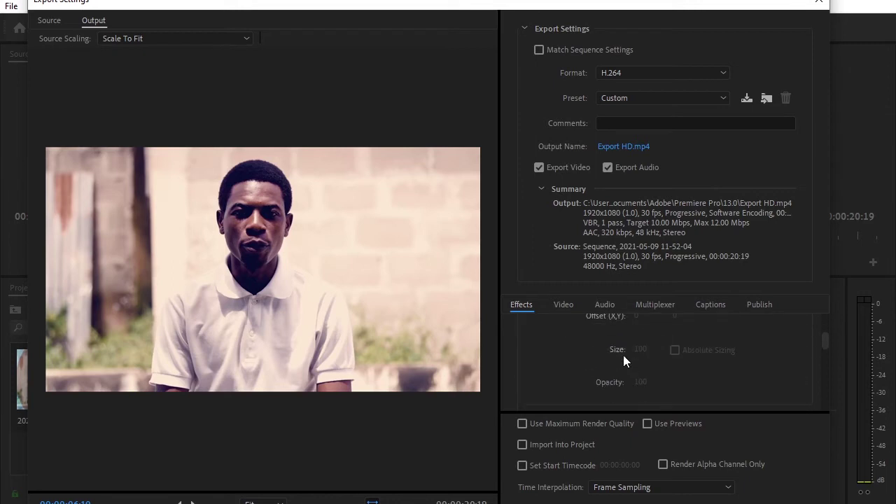
pyautogui.scroll(3, 623, 355)
pyautogui.scroll(5, 623, 355)
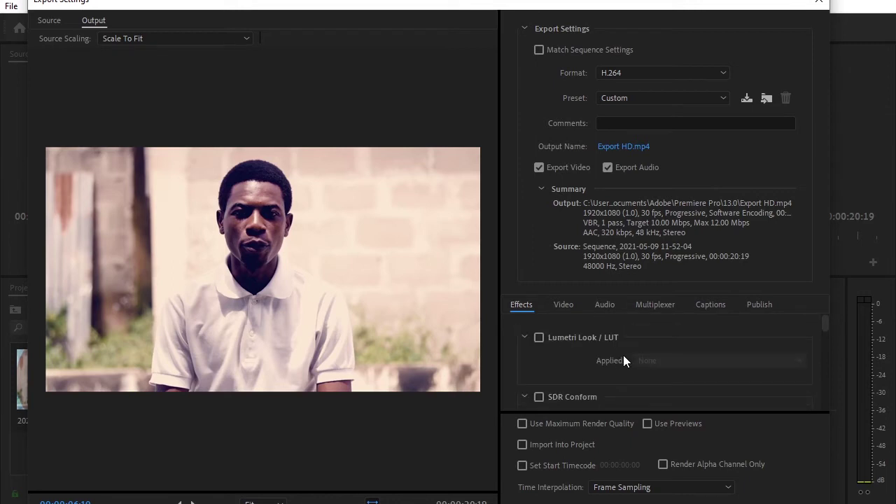
pyautogui.click(560, 304)
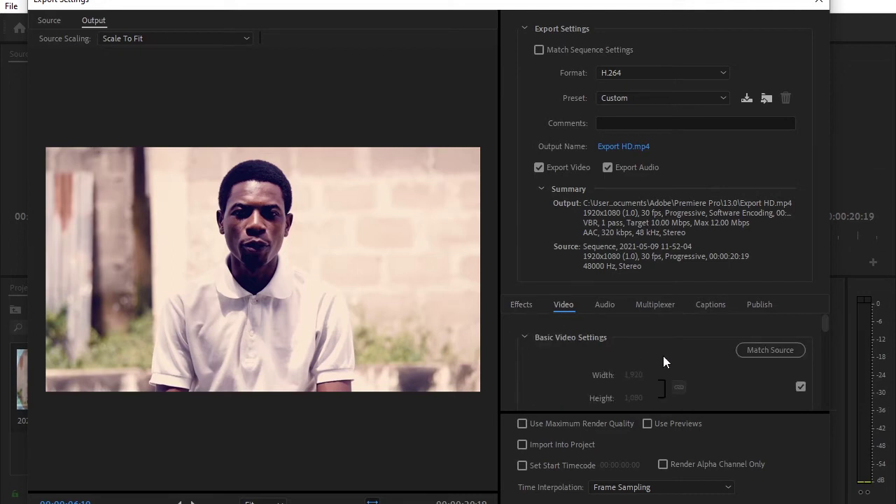
pyautogui.scroll(-1, 663, 356)
pyautogui.scroll(1, 582, 348)
pyautogui.scroll(-1, 675, 365)
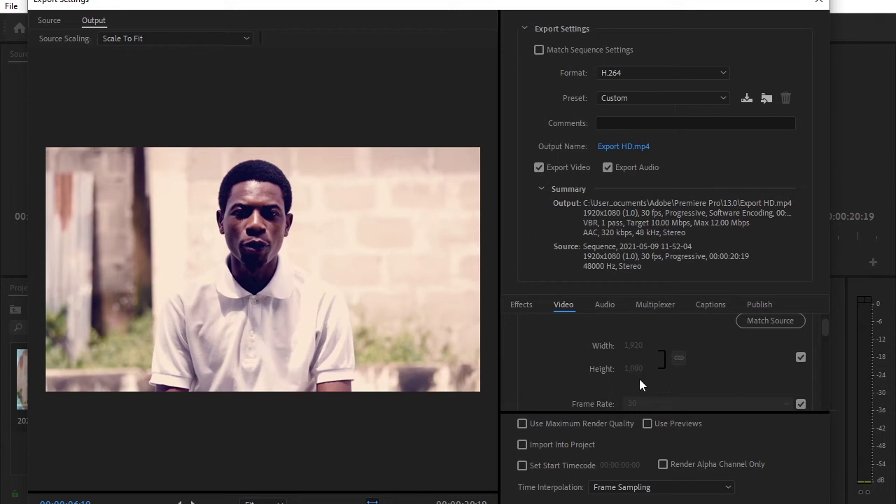
pyautogui.scroll(-1, 639, 380)
pyautogui.scroll(-1, 639, 378)
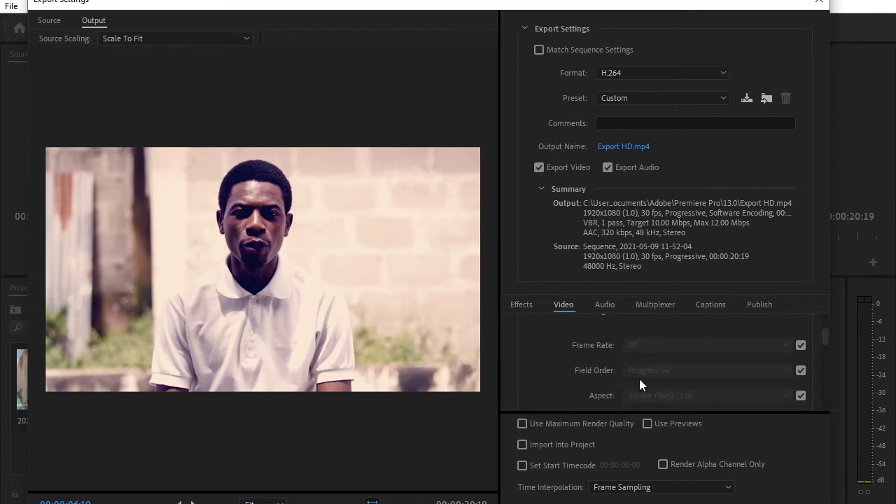
pyautogui.scroll(-1, 646, 377)
pyautogui.scroll(-2, 648, 375)
pyautogui.scroll(-1, 648, 376)
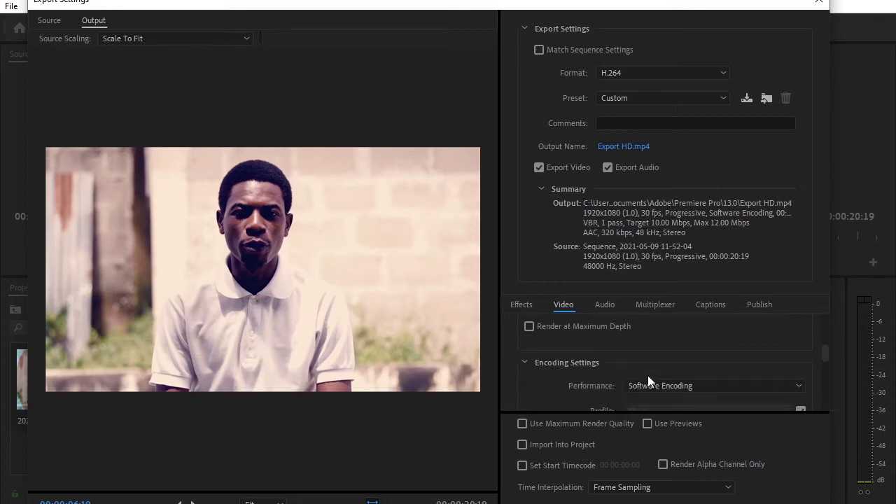
pyautogui.scroll(-1, 647, 380)
pyautogui.scroll(-1, 647, 375)
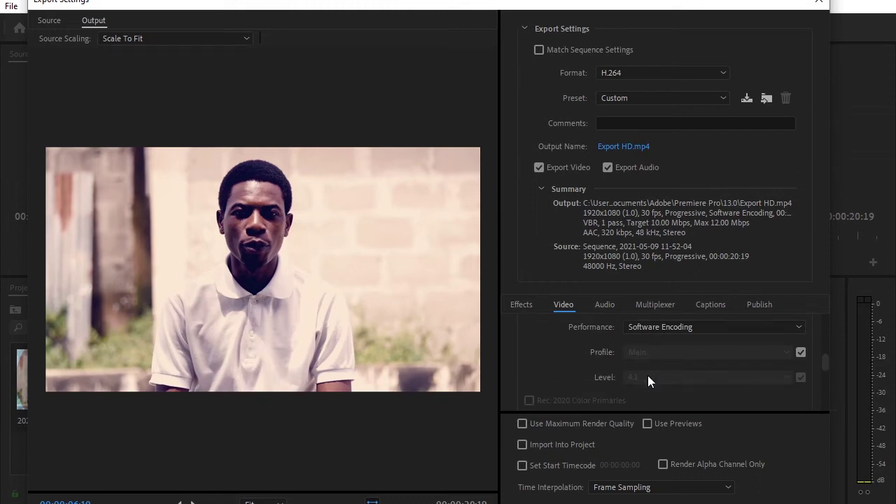
pyautogui.scroll(-1, 648, 375)
pyautogui.scroll(-1, 648, 375)
pyautogui.scroll(-1, 647, 381)
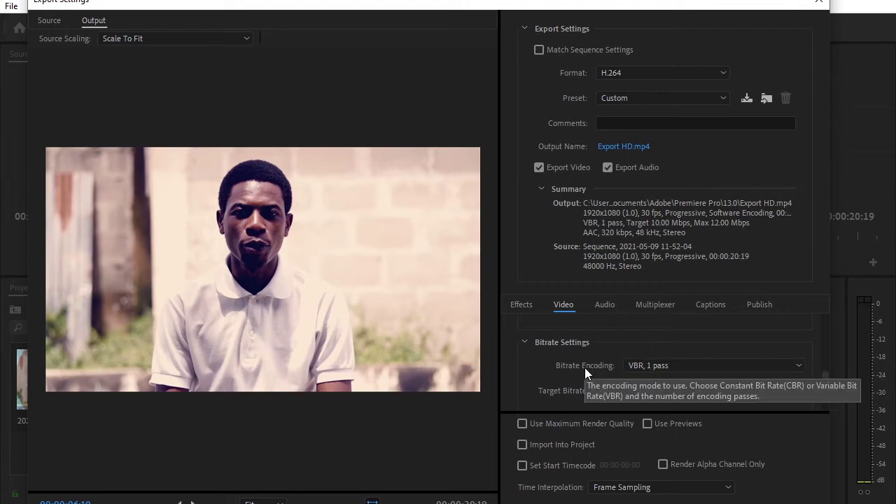
pyautogui.click(672, 367)
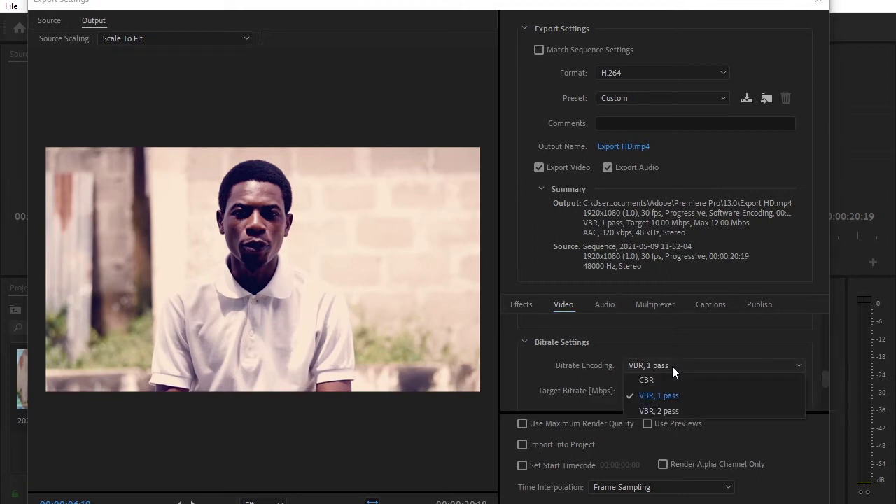
pyautogui.click(660, 412)
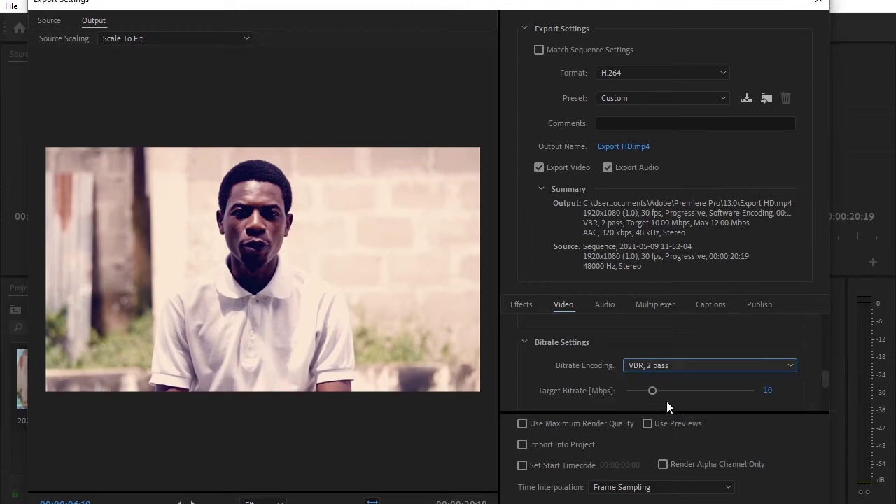
pyautogui.scroll(-2, 705, 356)
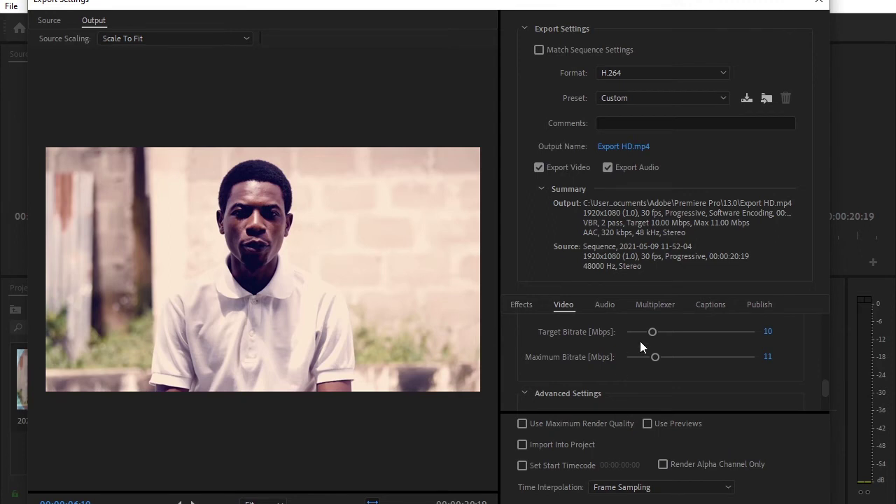
# Set the target bitrate to 5 Mbps, leaving the maximum at 42.02 Mbps.
pyautogui.moveTo(653, 332)
pyautogui.mouseDown()
pyautogui.moveTo(735, 327)
pyautogui.moveTo(637, 330)
pyautogui.moveTo(679, 332)
pyautogui.mouseUp()
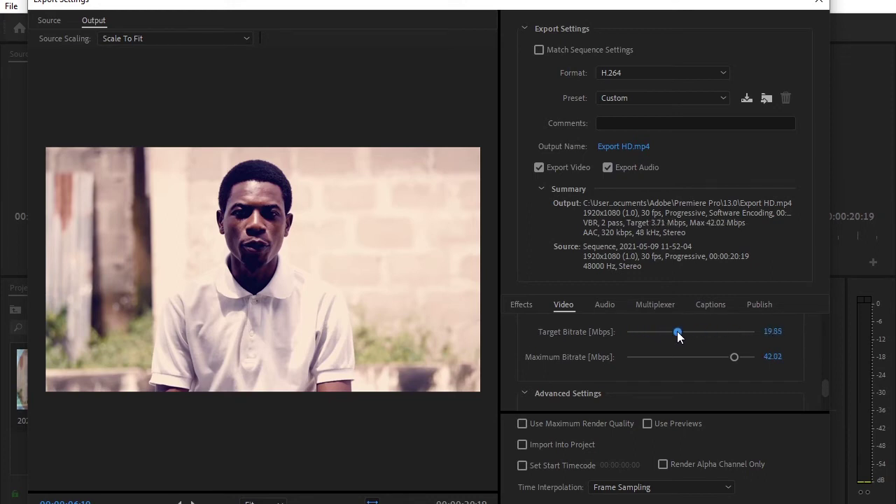
pyautogui.click(772, 331)
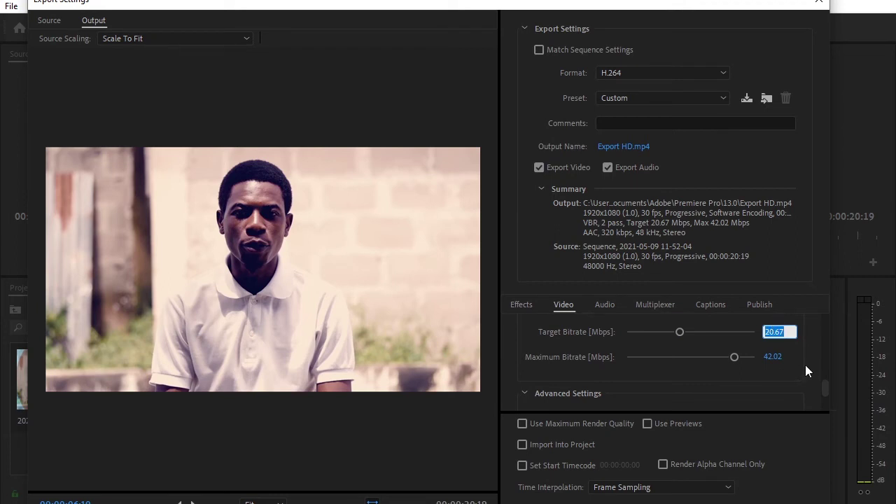
pyautogui.write('5')
pyautogui.press('Return')
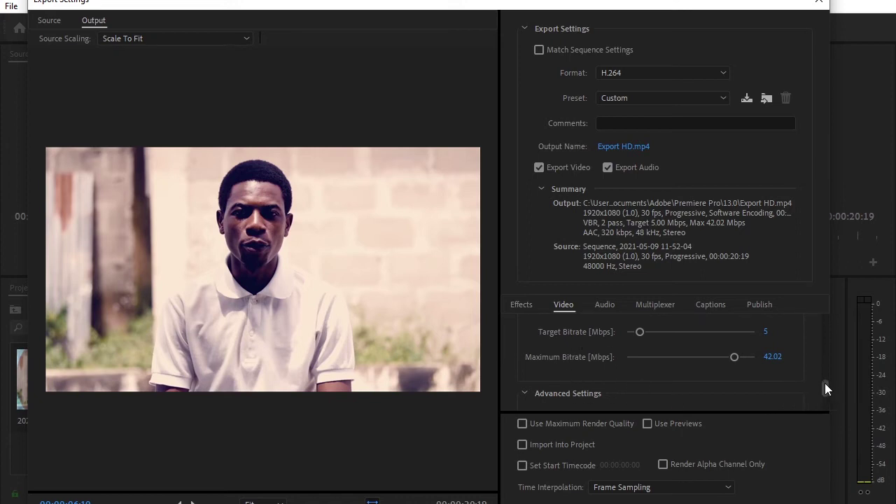
pyautogui.moveTo(825, 383); pyautogui.dragTo(822, 390)
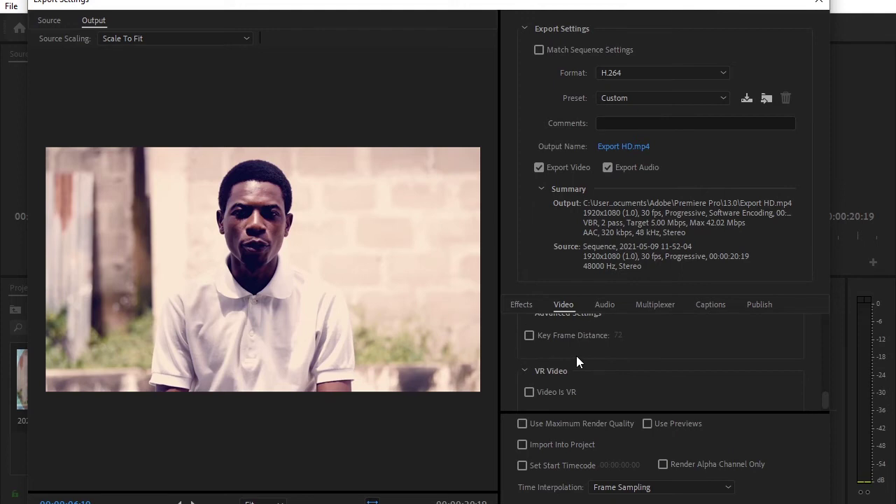
pyautogui.scroll(1, 576, 356)
pyautogui.scroll(-1, 576, 356)
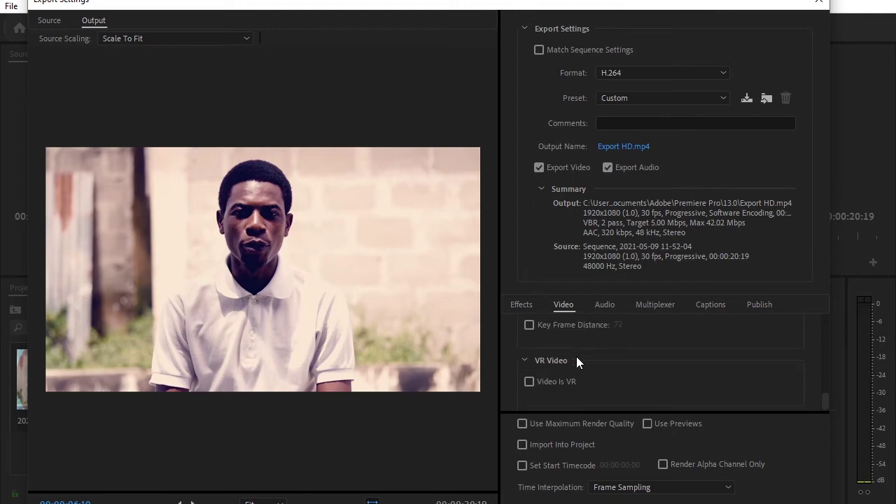
pyautogui.scroll(1, 604, 369)
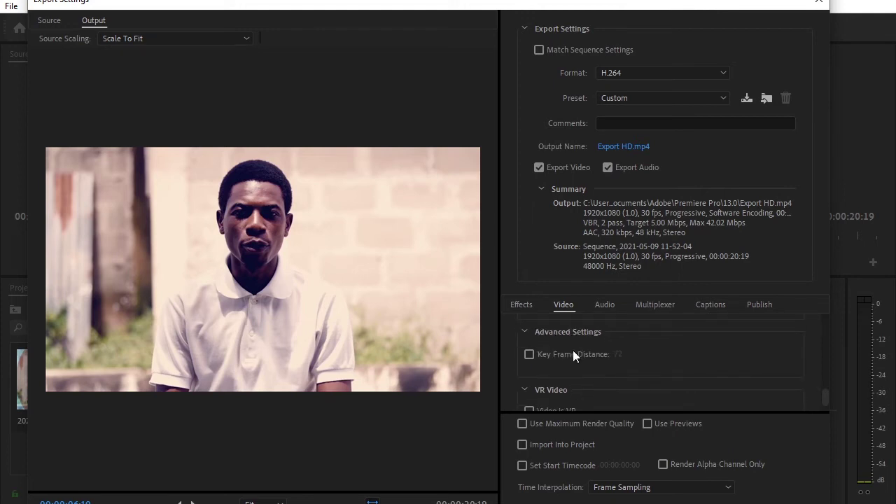
pyautogui.scroll(-1, 626, 378)
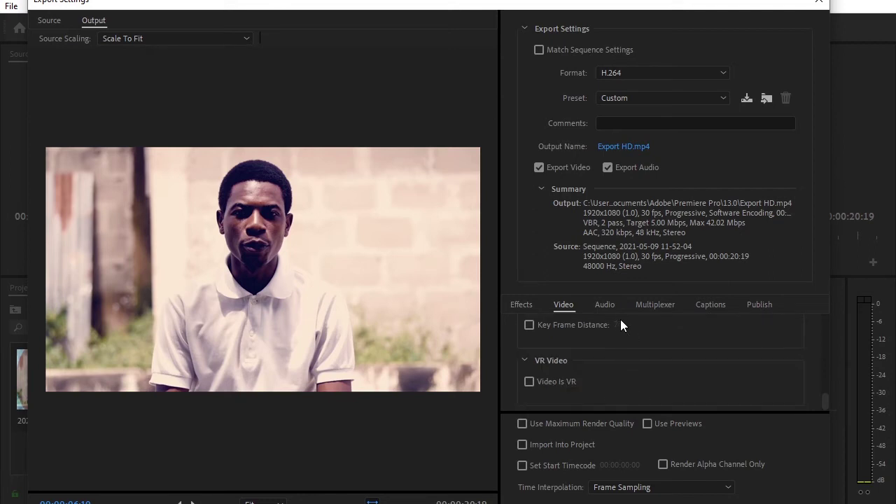
# In the Audio settings, try AAC+ Version 2 and return the codec to AAC.
pyautogui.click(605, 306)
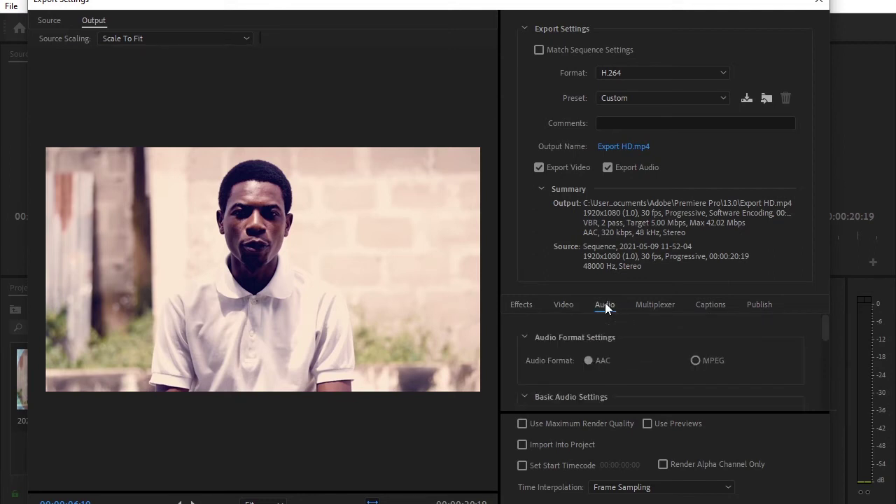
pyautogui.scroll(-1, 644, 367)
pyautogui.scroll(-1, 644, 367)
pyautogui.click(627, 361)
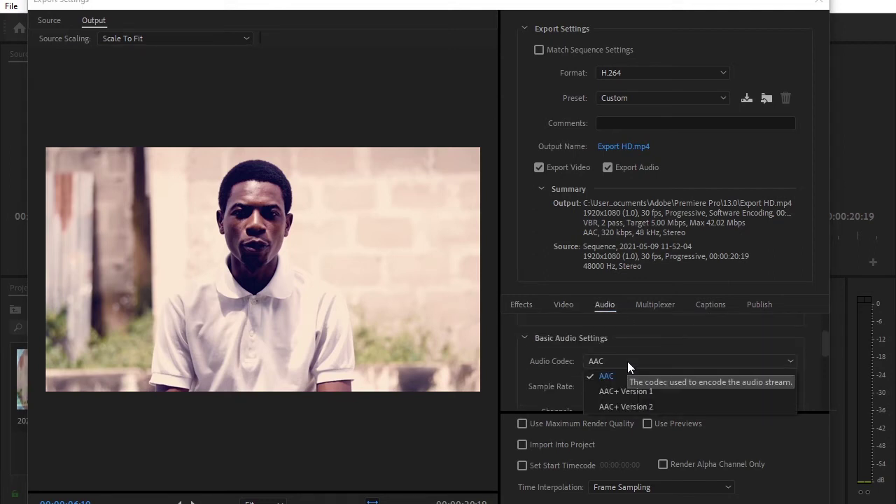
pyautogui.click(628, 360)
pyautogui.scroll(-2, 629, 360)
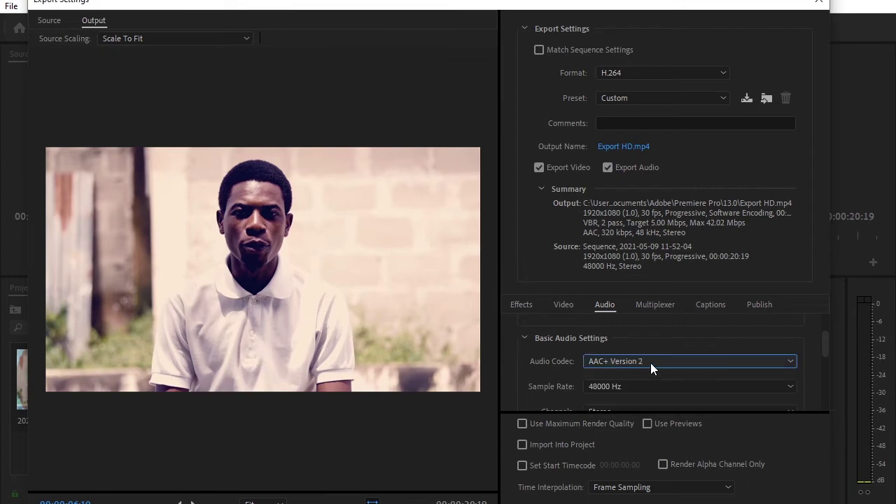
pyautogui.click(651, 362)
pyautogui.click(618, 364)
pyautogui.scroll(1, 591, 361)
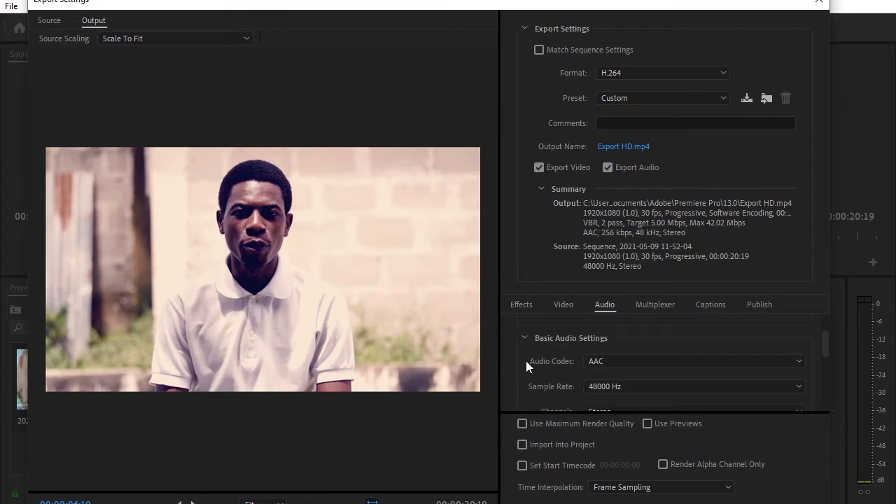
pyautogui.scroll(-2, 526, 361)
pyautogui.scroll(-2, 525, 361)
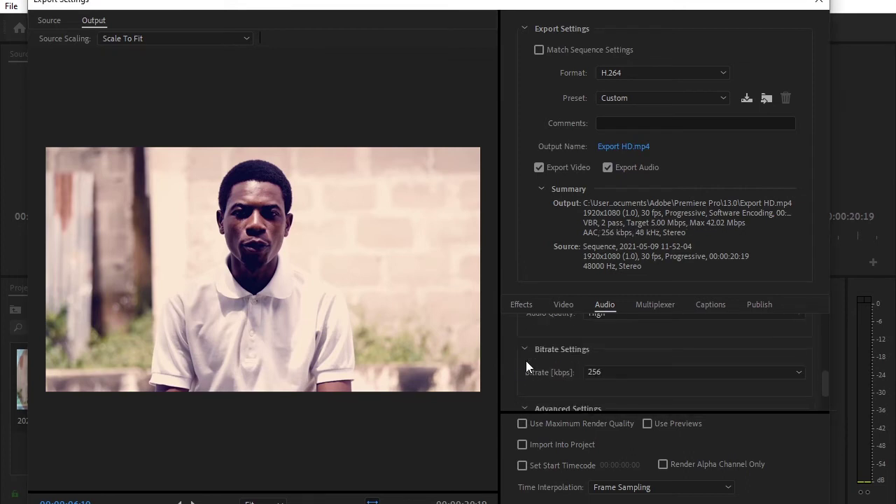
# Set the audio bitrate to 320 kbps.
pyautogui.click(619, 373)
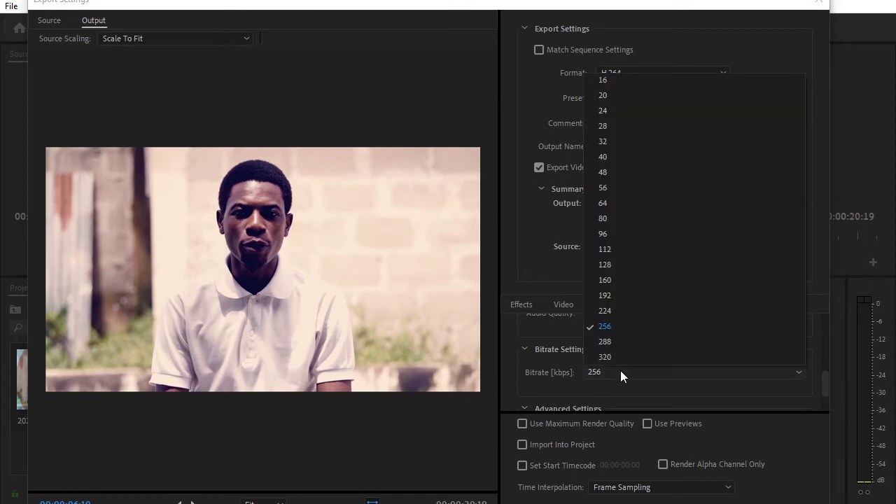
pyautogui.click(615, 356)
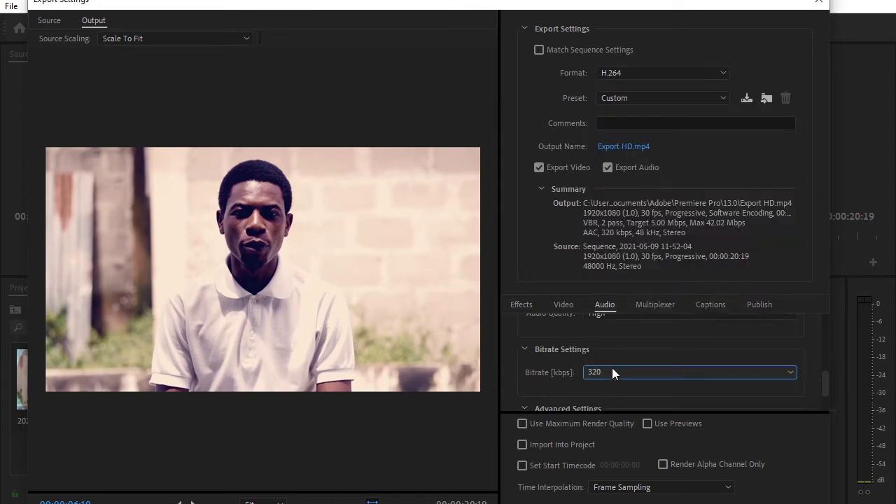
pyautogui.click(610, 373)
pyautogui.click(611, 357)
pyautogui.scroll(-2, 521, 377)
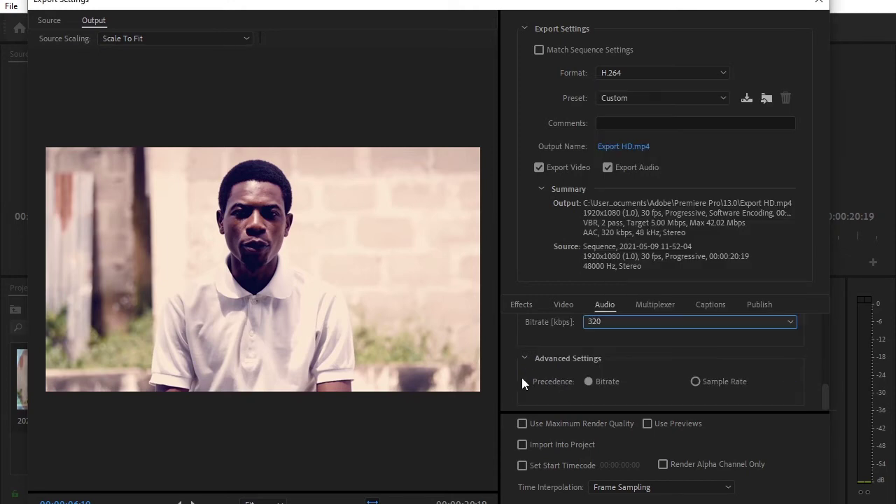
pyautogui.scroll(3, 653, 375)
pyautogui.scroll(2, 654, 376)
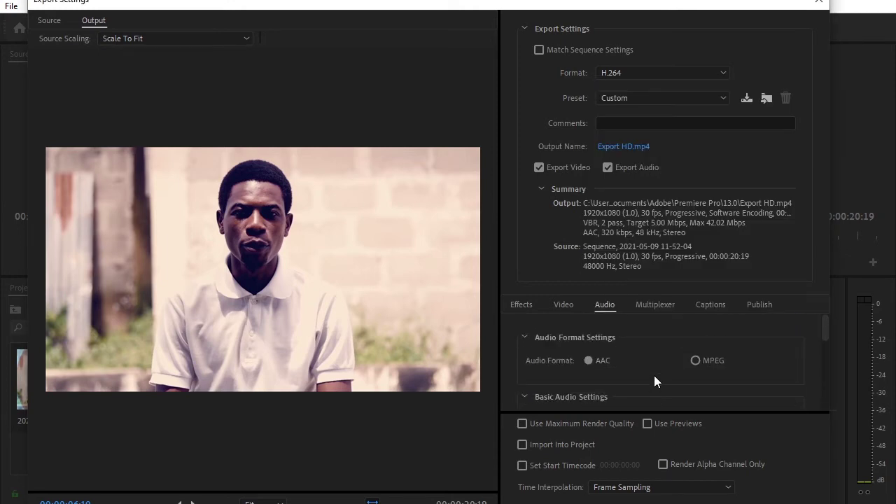
pyautogui.scroll(-2, 639, 364)
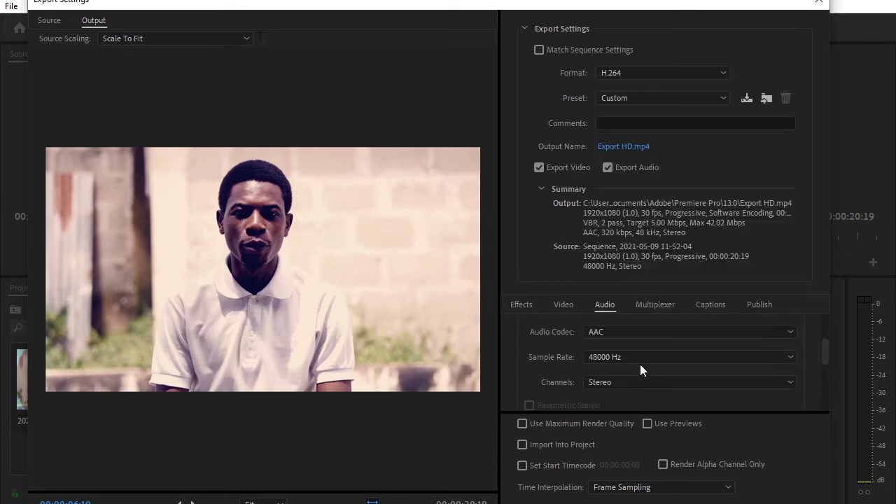
pyautogui.scroll(-1, 742, 383)
# Review the Multiplexer and Captions settings, then enable Use Previews.
pyautogui.click(657, 306)
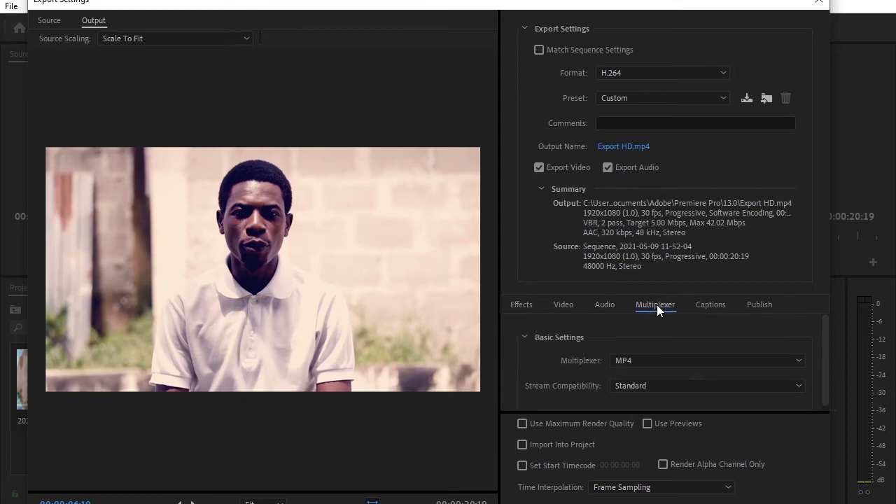
pyautogui.scroll(-1, 697, 337)
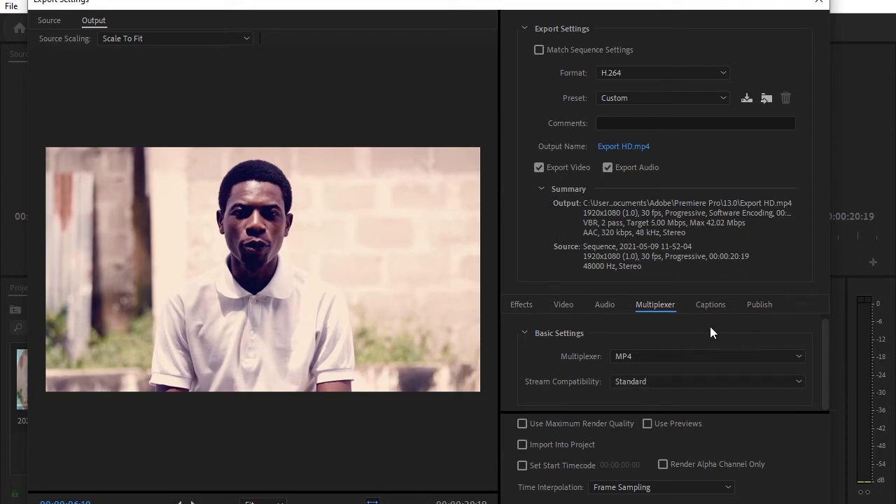
pyautogui.click(712, 305)
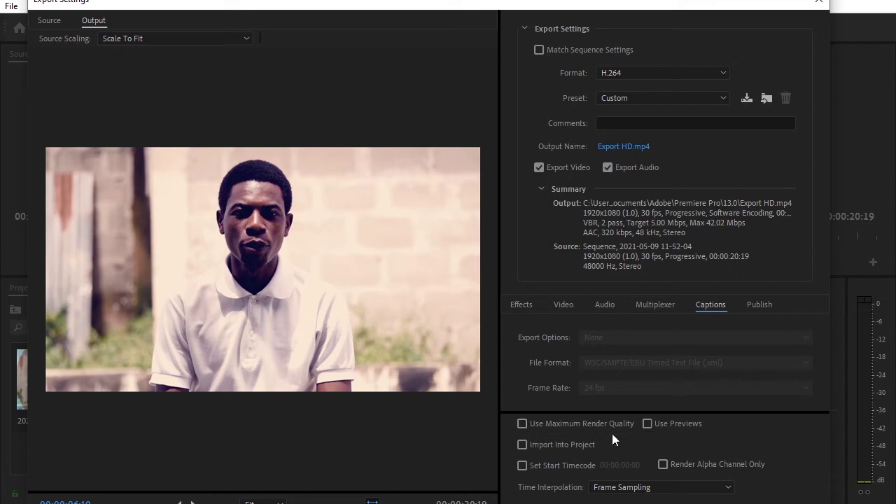
pyautogui.click(521, 424)
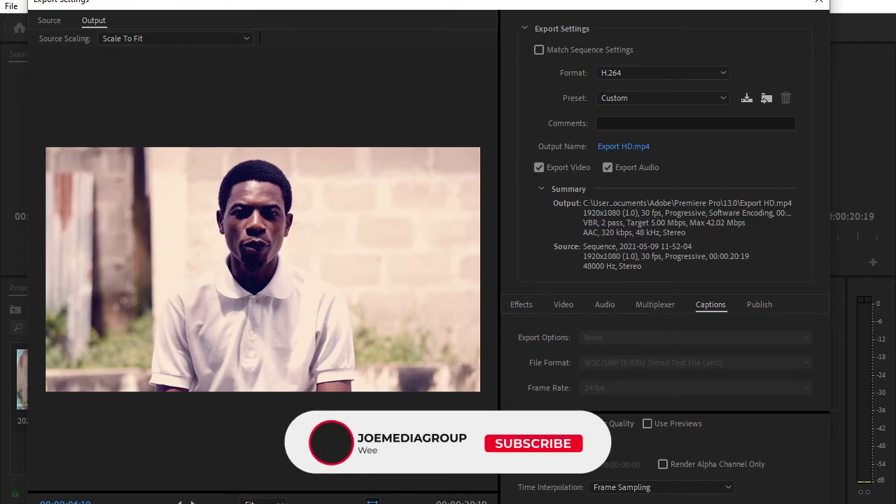
pyautogui.click(648, 423)
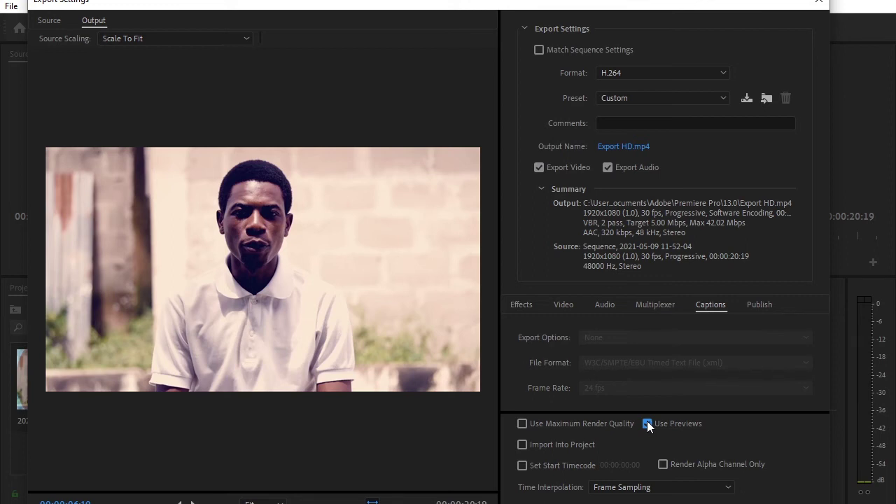
# Disable Use Previews, keep Frame Sampling interpolation, and reposition and resize the export window to fit.
pyautogui.click(651, 423)
pyautogui.click(704, 490)
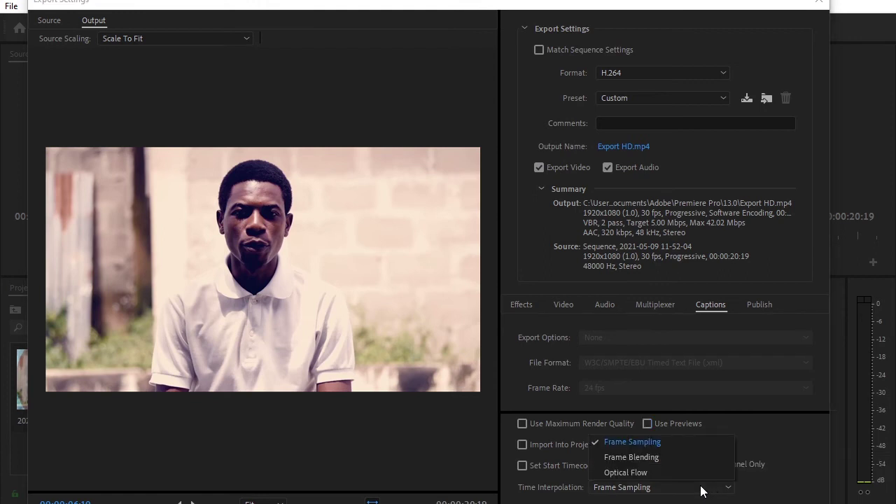
pyautogui.click(701, 489)
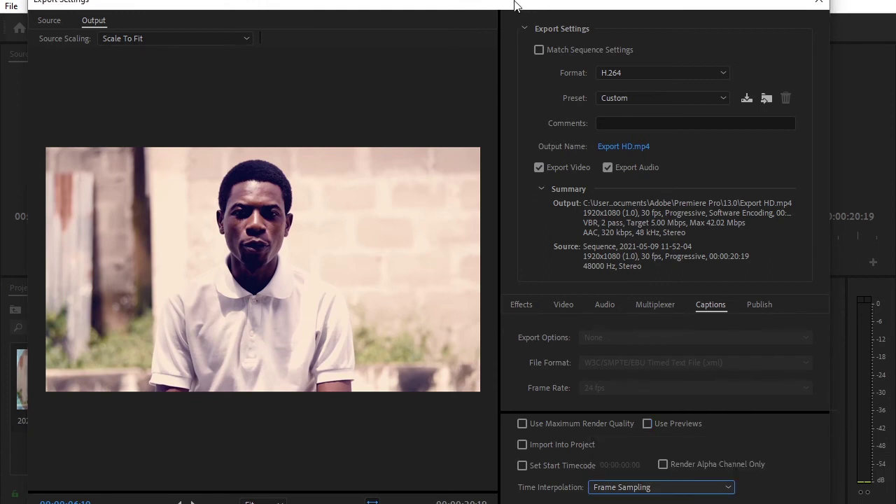
pyautogui.moveTo(502, 9); pyautogui.dragTo(489, 5)
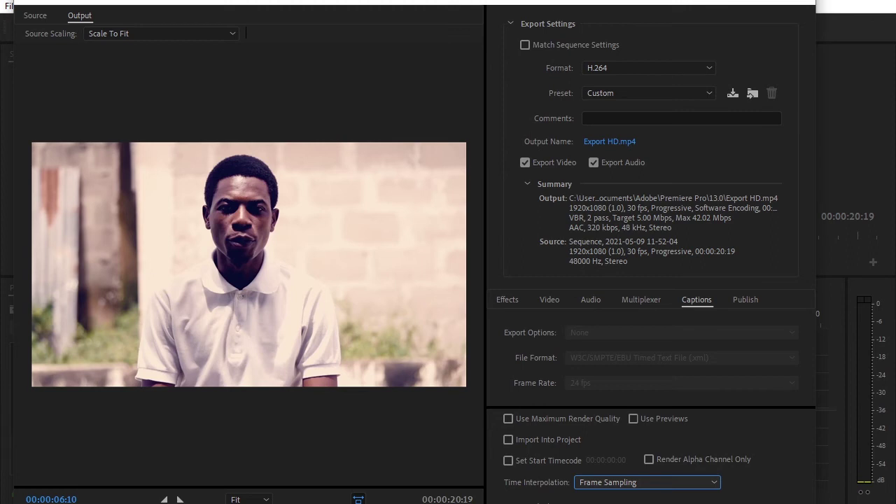
pyautogui.moveTo(527, 2)
pyautogui.mouseDown()
pyautogui.moveTo(527, 69)
pyautogui.moveTo(473, 1)
pyautogui.mouseUp()
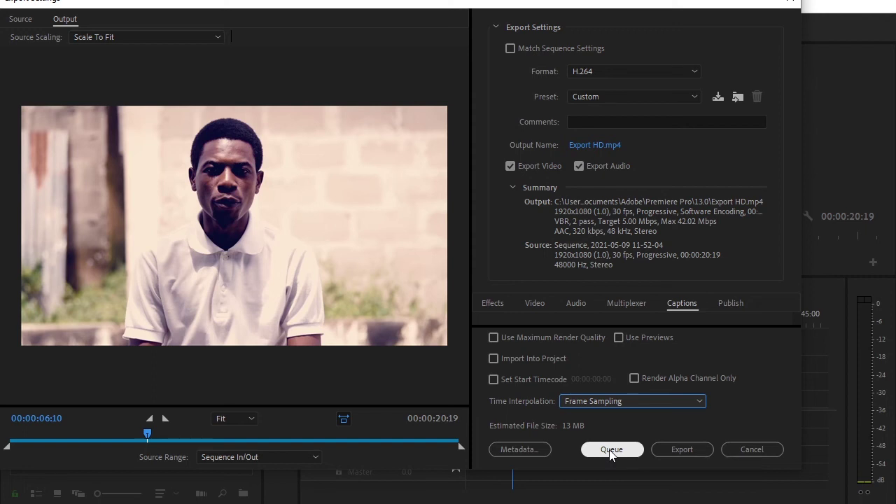
# Export the sequence as Export HD.mp4 with the configured H.264 settings.
pyautogui.click(685, 457)
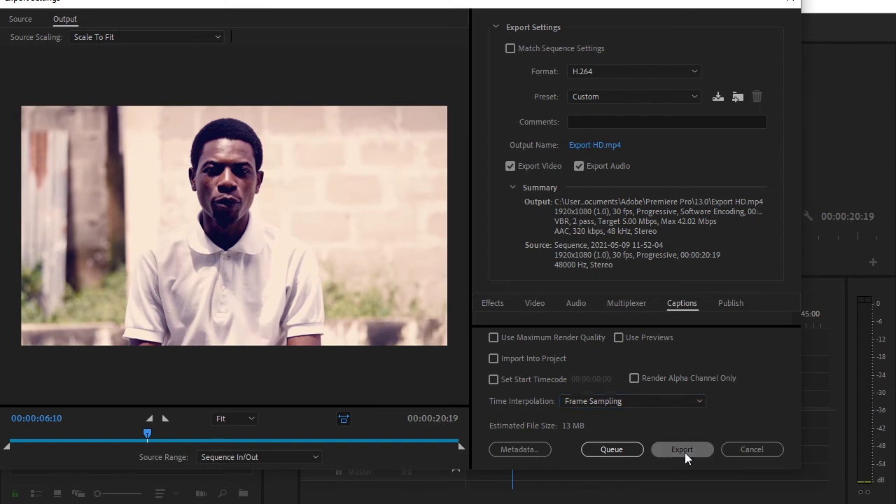